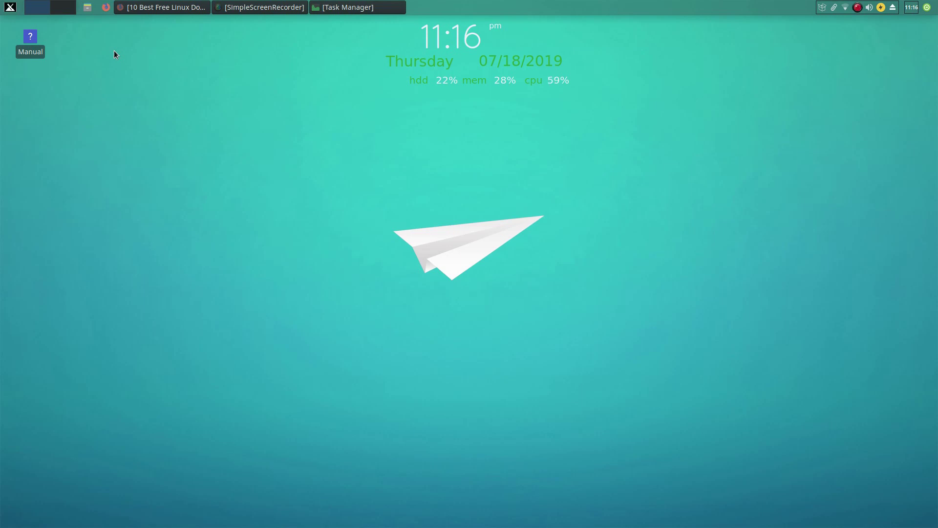
- Launch Synaptic Package Manager by searching 'syn' in the Whisker Menu and enter the root password
{"action": "left_click", "coordinate": [8, 6]}
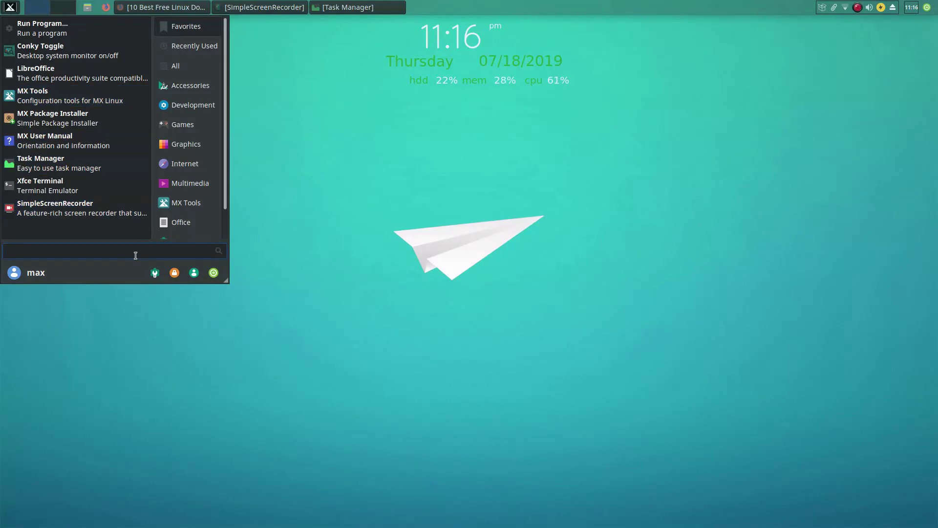
{"action": "type", "text": "syn"}
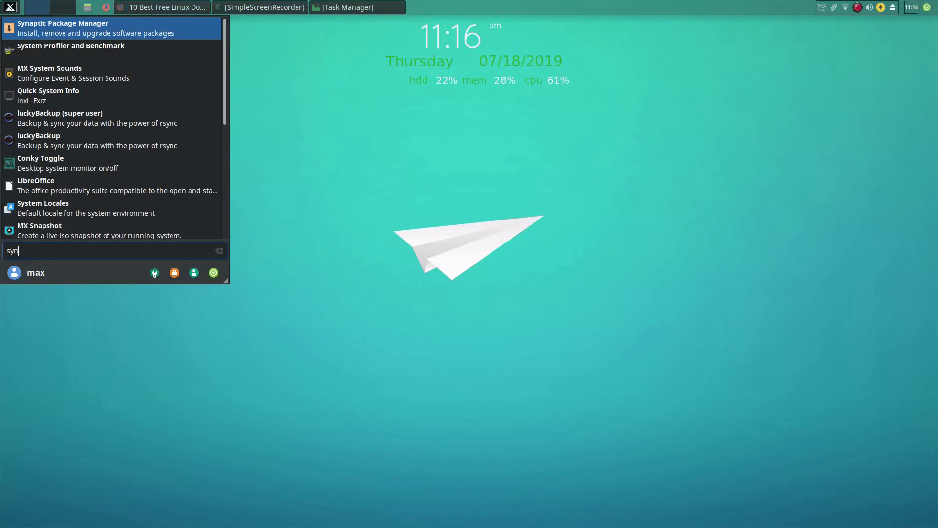
{"action": "left_click", "coordinate": [67, 31]}
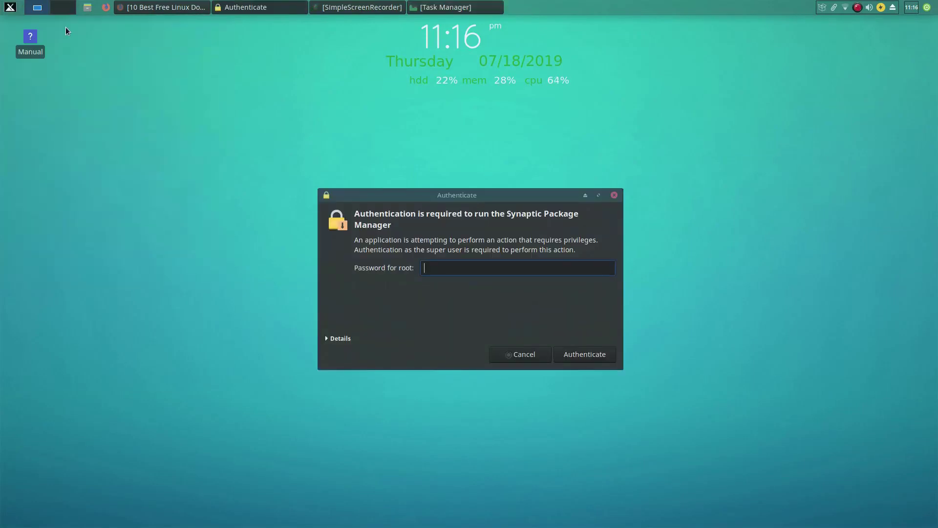
{"action": "left_click_drag", "start_coordinate": [556, 195], "coordinate": [663, 134]}
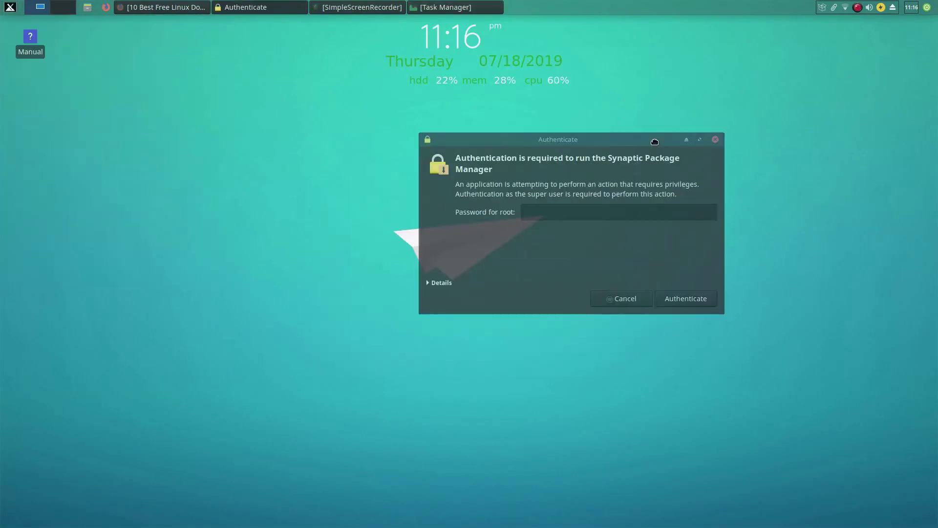
{"action": "type", "text": "*"}
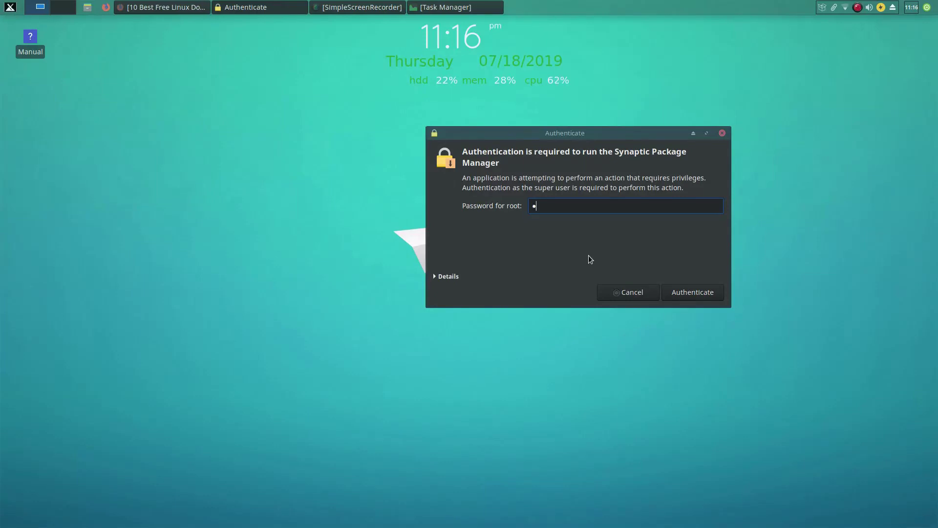
{"action": "type", "text": "******"}
{"action": "type", "text": "*"}
- Authenticate Synaptic and filter the package list by 'dock'
{"action": "left_click", "coordinate": [698, 292]}
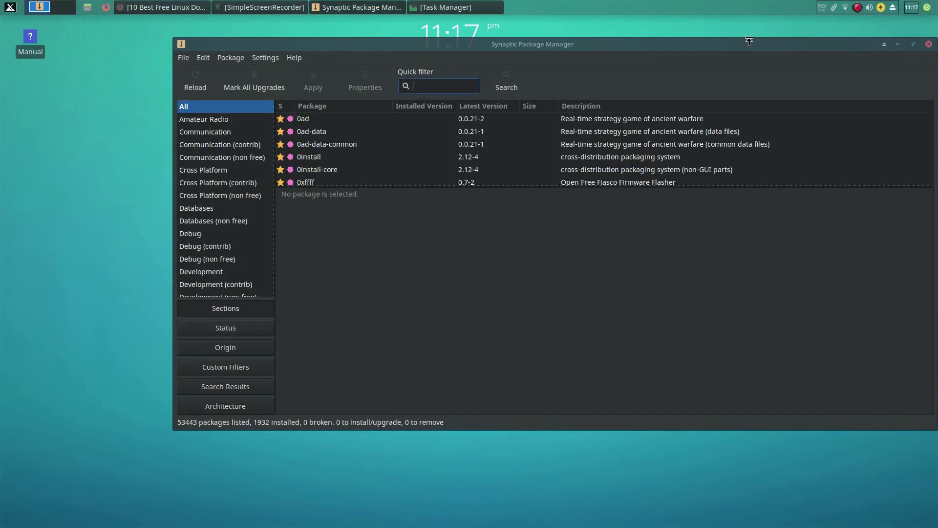
{"action": "left_click", "coordinate": [423, 88]}
{"action": "type", "text": "do"}
{"action": "type", "text": "ck"}
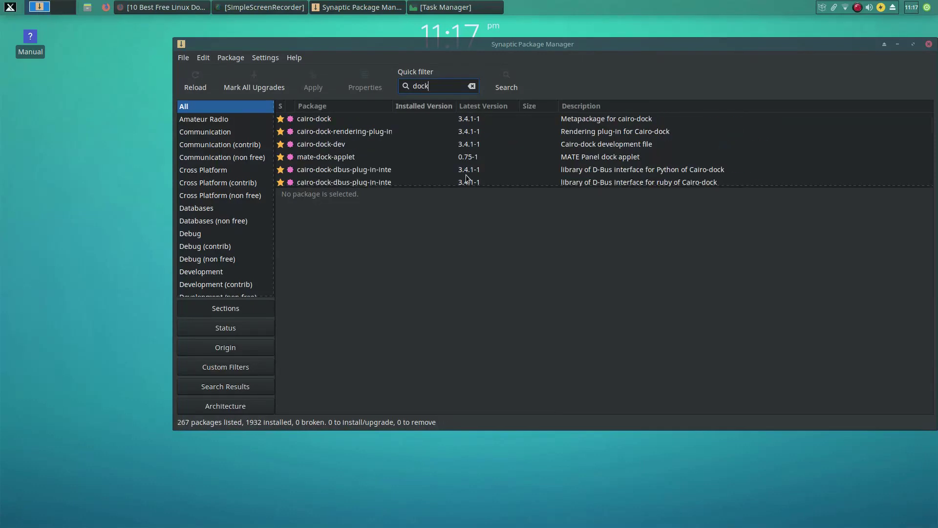
- Scroll through the 'dock' results to locate the docky package
{"action": "scroll", "coordinate": [494, 145], "scroll_direction": "down", "scroll_amount": 2}
{"action": "scroll", "coordinate": [494, 146], "scroll_direction": "up", "scroll_amount": 2}
{"action": "scroll", "coordinate": [367, 132], "scroll_direction": "down", "scroll_amount": 1}
{"action": "scroll", "coordinate": [371, 139], "scroll_direction": "down", "scroll_amount": 3}
{"action": "scroll", "coordinate": [374, 146], "scroll_direction": "down", "scroll_amount": 1}
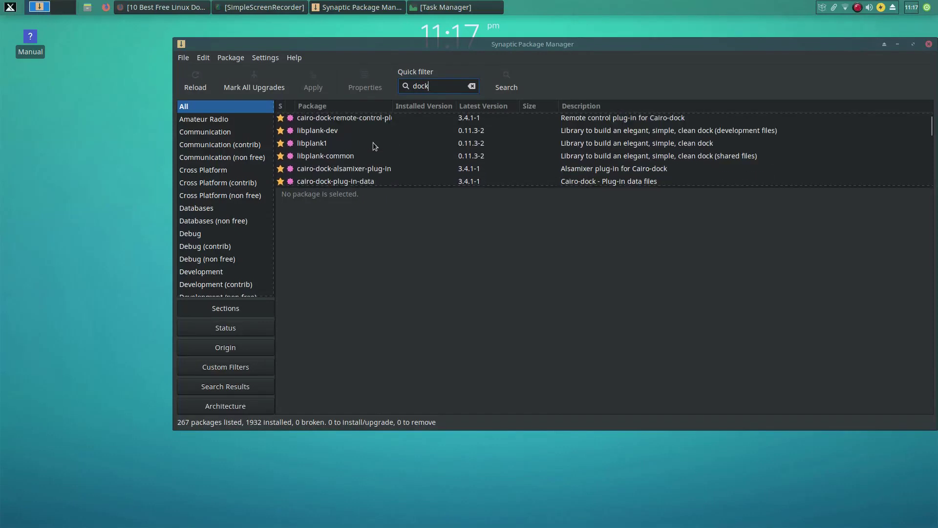
{"action": "scroll", "coordinate": [374, 145], "scroll_direction": "up", "scroll_amount": 2}
{"action": "scroll", "coordinate": [342, 154], "scroll_direction": "up", "scroll_amount": 1}
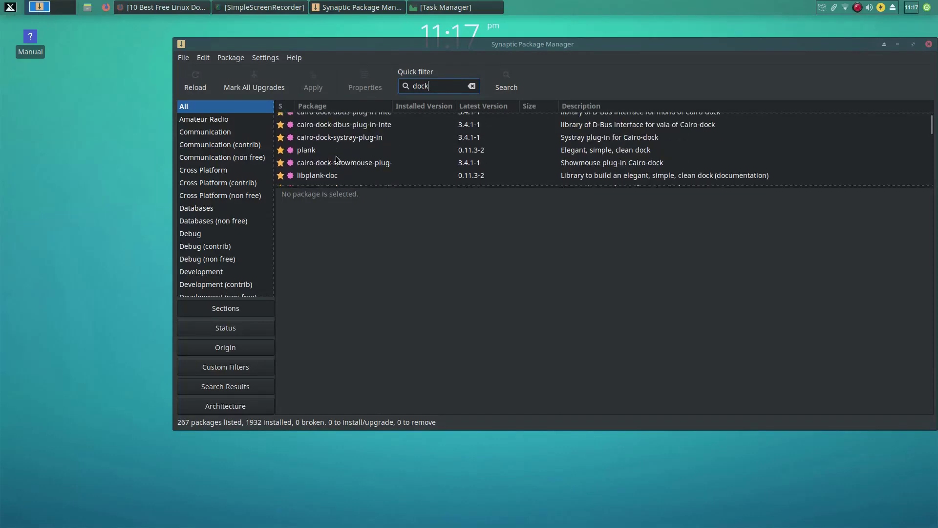
{"action": "scroll", "coordinate": [342, 161], "scroll_direction": "down", "scroll_amount": 2}
{"action": "scroll", "coordinate": [356, 164], "scroll_direction": "down", "scroll_amount": 1}
{"action": "scroll", "coordinate": [368, 165], "scroll_direction": "down", "scroll_amount": 2}
{"action": "scroll", "coordinate": [368, 166], "scroll_direction": "down", "scroll_amount": 2}
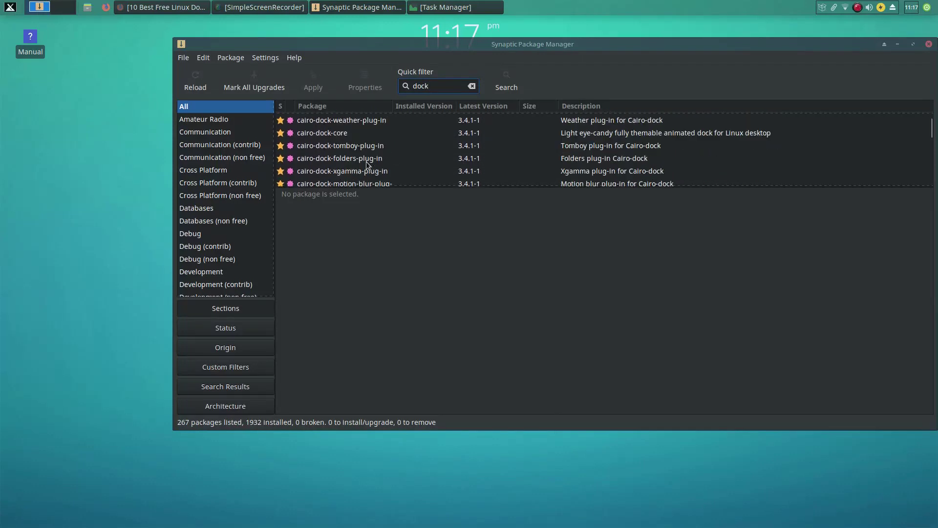
{"action": "scroll", "coordinate": [368, 165], "scroll_direction": "down", "scroll_amount": 2}
{"action": "scroll", "coordinate": [368, 165], "scroll_direction": "down", "scroll_amount": 2}
{"action": "scroll", "coordinate": [367, 166], "scroll_direction": "down", "scroll_amount": 2}
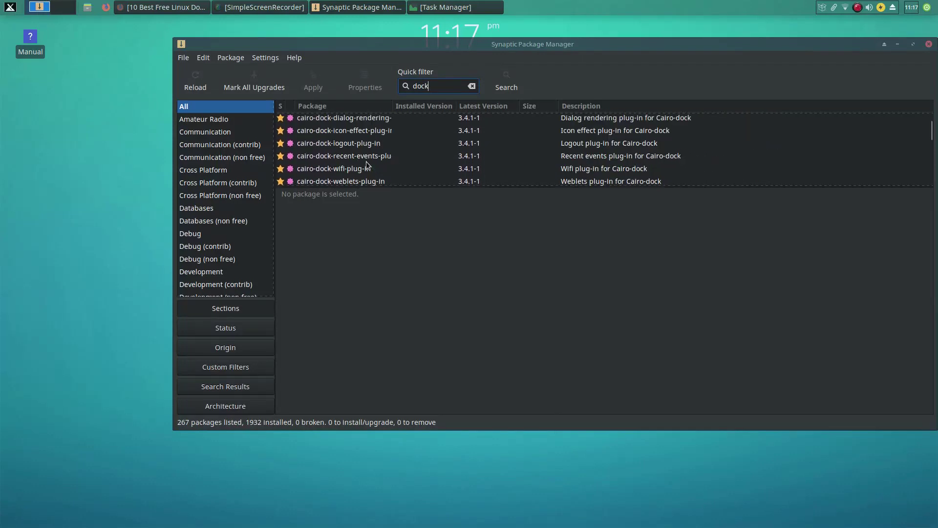
{"action": "scroll", "coordinate": [367, 165], "scroll_direction": "down", "scroll_amount": 2}
{"action": "scroll", "coordinate": [368, 166], "scroll_direction": "down", "scroll_amount": 1}
{"action": "scroll", "coordinate": [367, 165], "scroll_direction": "down", "scroll_amount": 2}
{"action": "scroll", "coordinate": [367, 165], "scroll_direction": "down", "scroll_amount": 2}
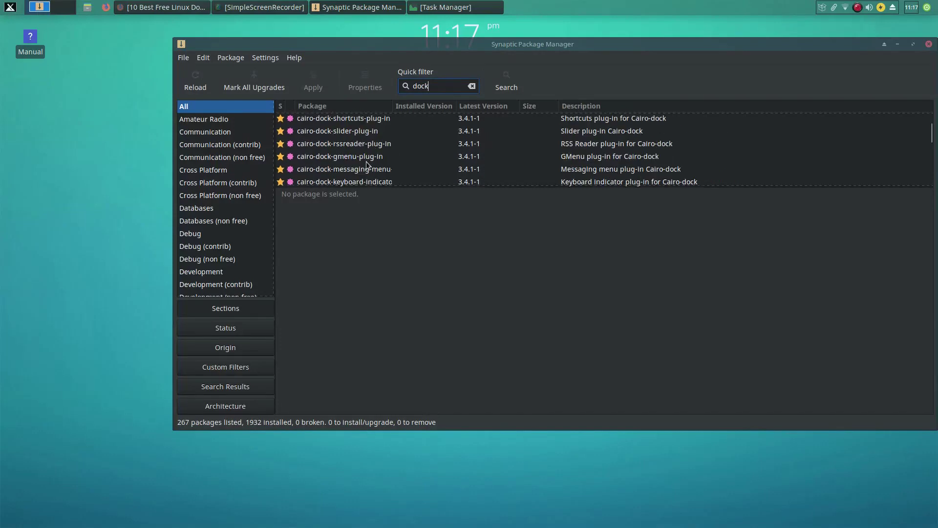
{"action": "scroll", "coordinate": [368, 164], "scroll_direction": "down", "scroll_amount": 2}
{"action": "scroll", "coordinate": [368, 165], "scroll_direction": "down", "scroll_amount": 1}
{"action": "scroll", "coordinate": [368, 165], "scroll_direction": "down", "scroll_amount": 2}
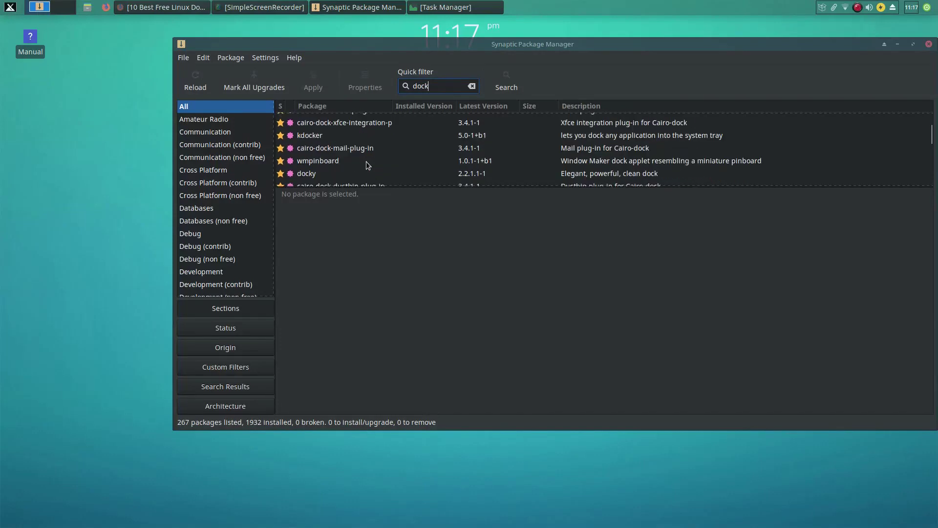
- Mark docky for installation and accept its required dependencies, 50 packages in total
{"action": "left_click", "coordinate": [315, 177]}
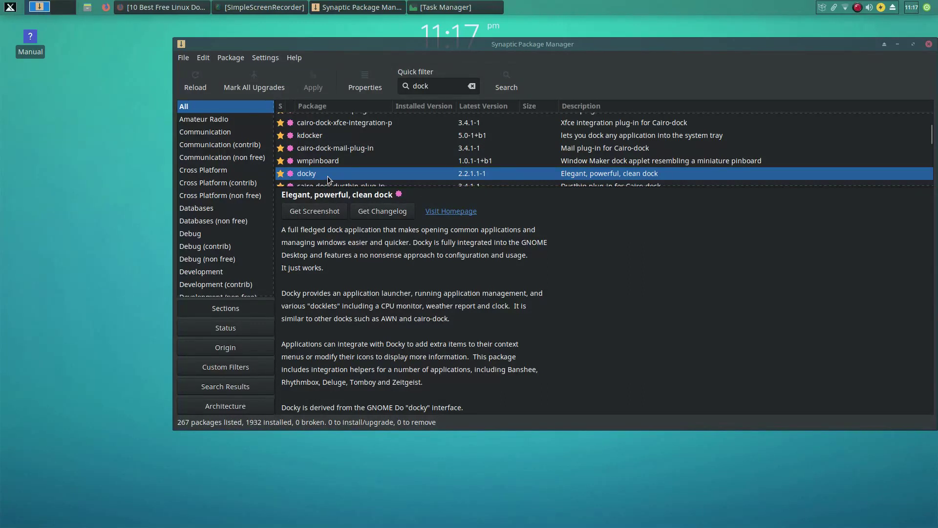
{"action": "right_click", "coordinate": [328, 178]}
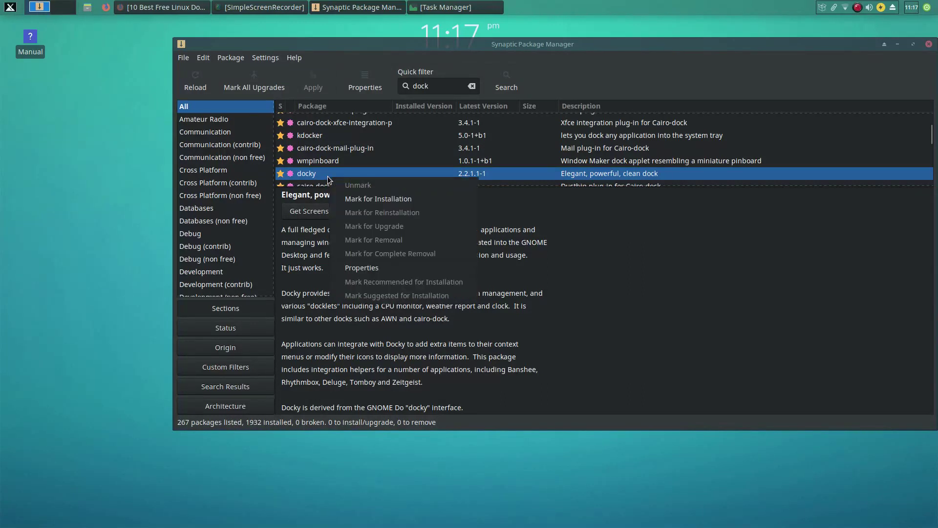
{"action": "left_click", "coordinate": [345, 200]}
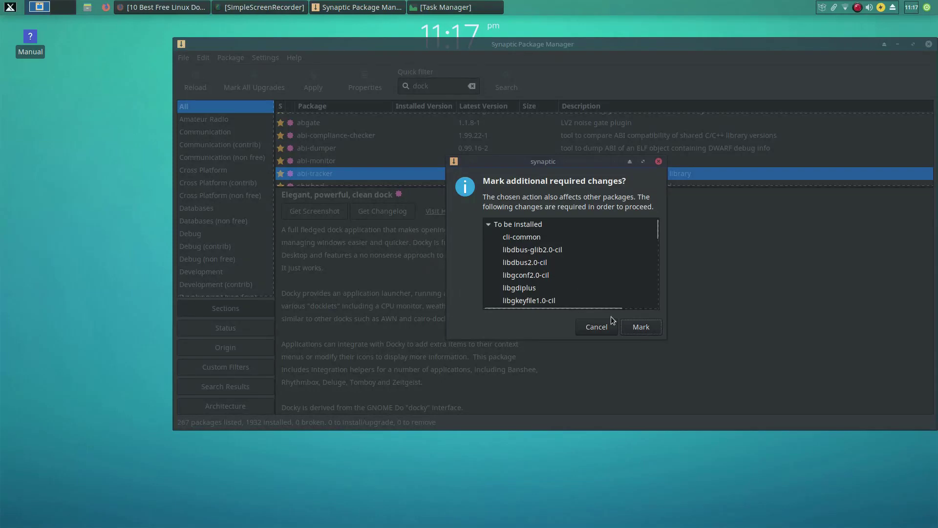
{"action": "left_click", "coordinate": [639, 327]}
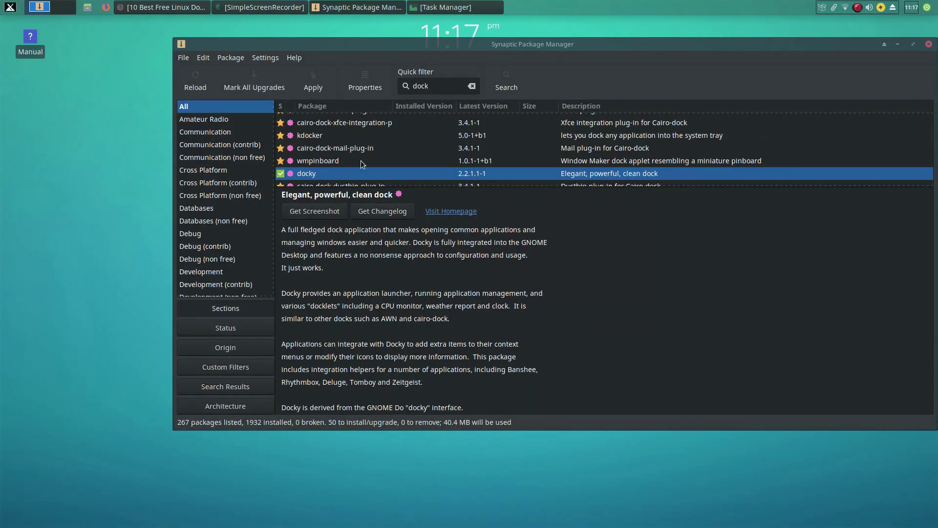
- Apply the 50-package docky installation and dismiss the Changes applied notice
{"action": "left_click", "coordinate": [315, 82]}
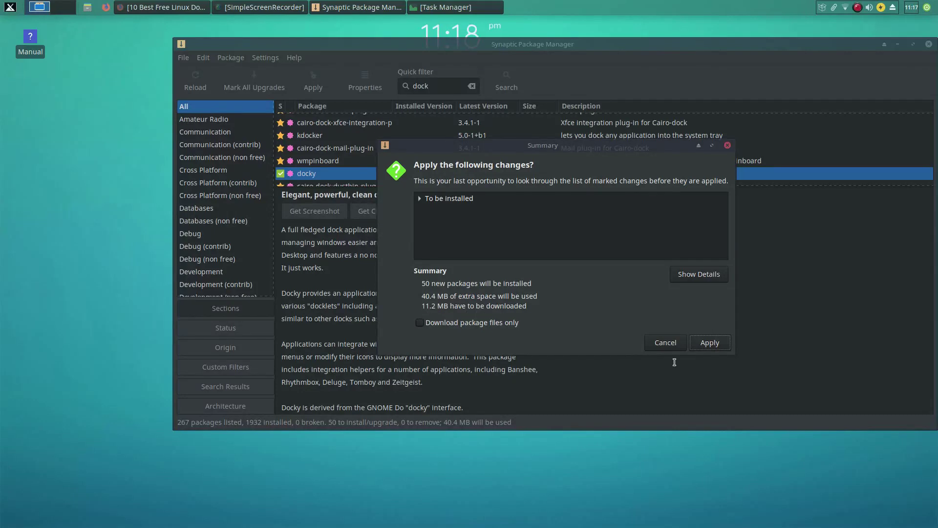
{"action": "left_click", "coordinate": [710, 343]}
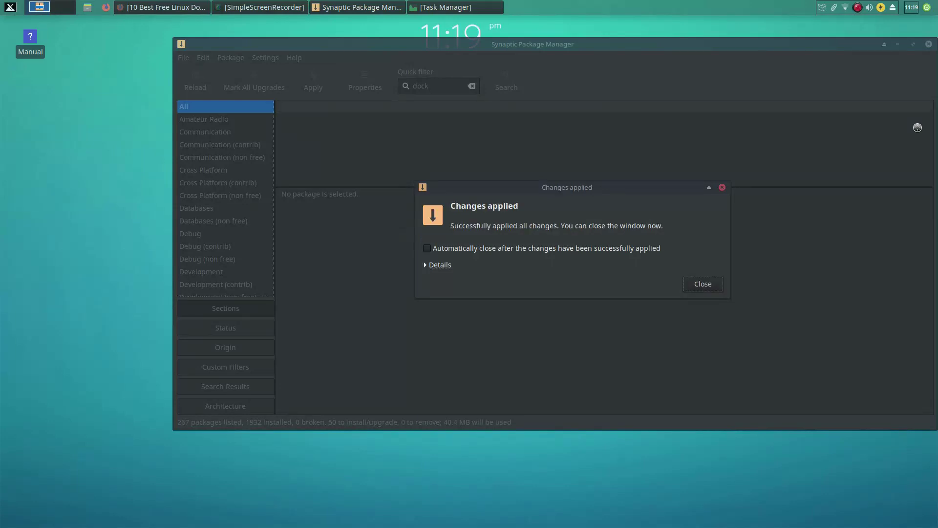
{"action": "left_click", "coordinate": [700, 285]}
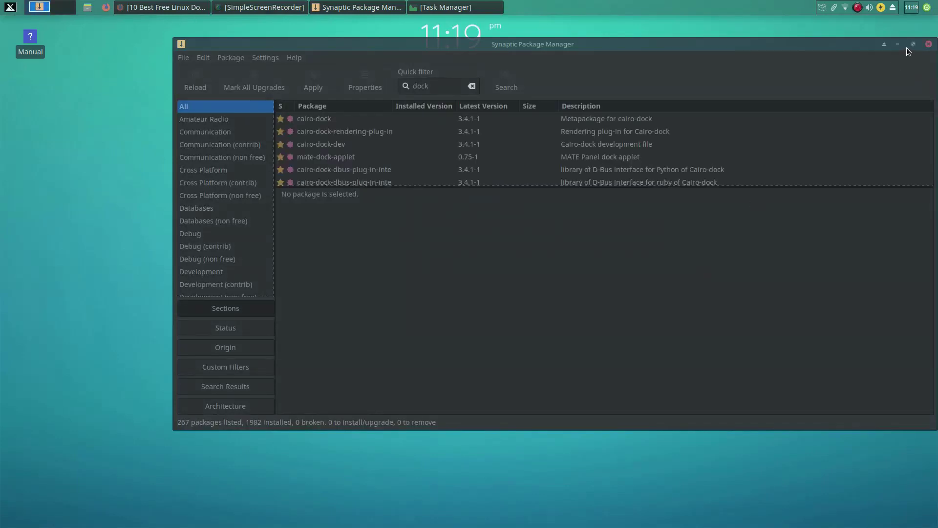
- Minimize Synaptic and launch Docky from a Whisker Menu search for 'do'
{"action": "left_click", "coordinate": [894, 45]}
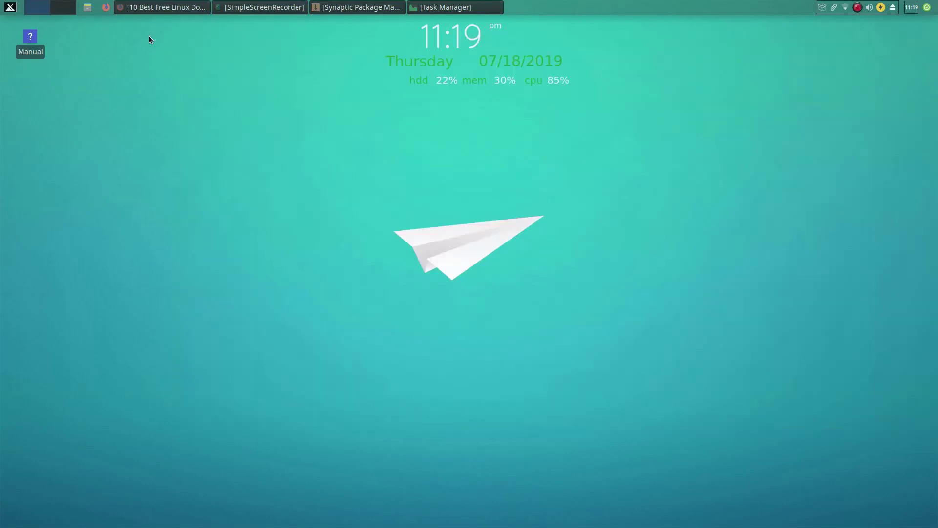
{"action": "left_click", "coordinate": [6, 9]}
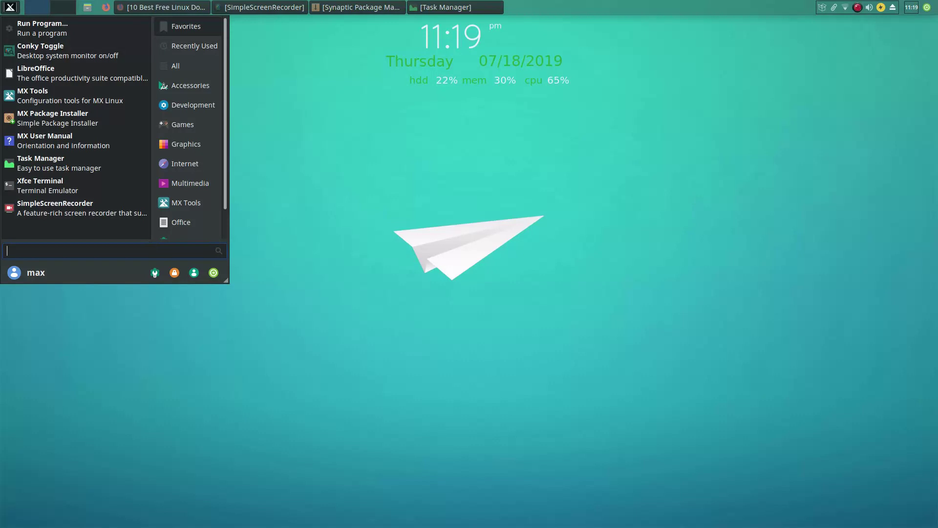
{"action": "type", "text": "do"}
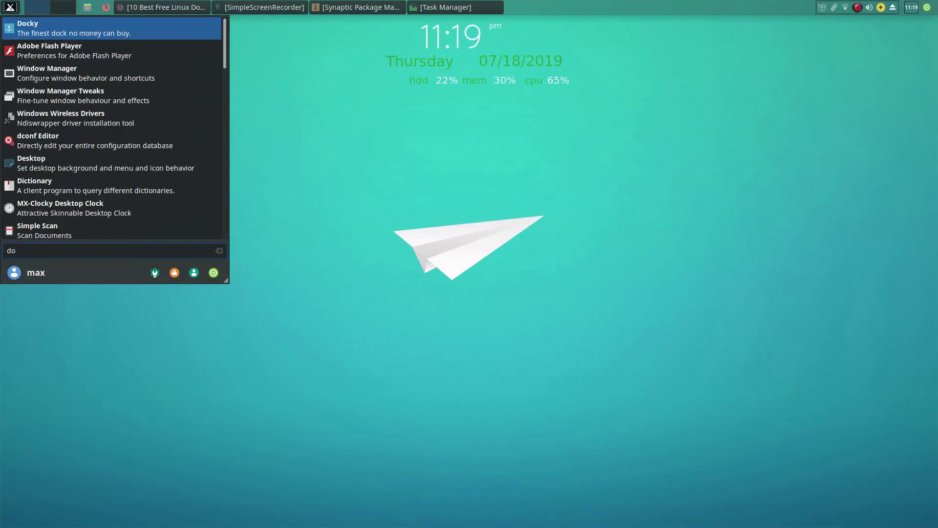
{"action": "left_click", "coordinate": [21, 29]}
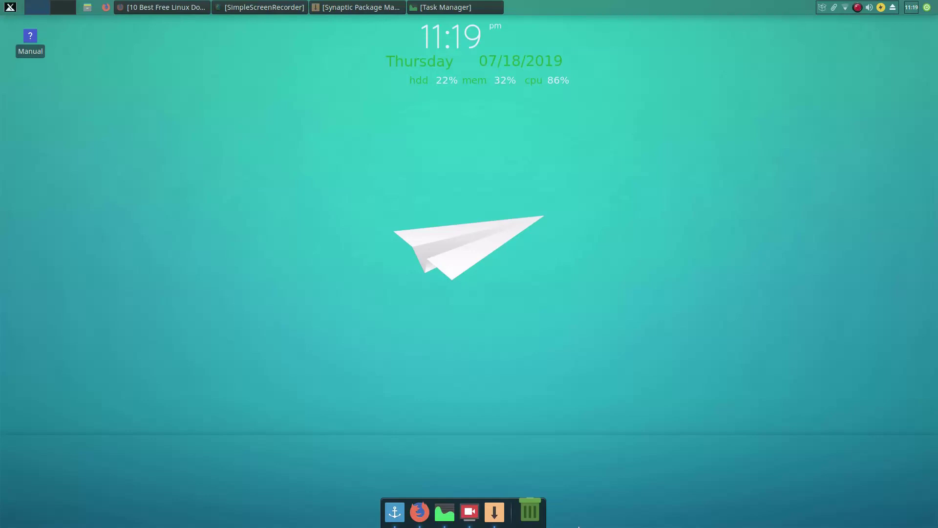
- Open Docky Settings and try the Glass and Transparent themes, settling on Air
{"action": "left_click", "coordinate": [406, 511]}
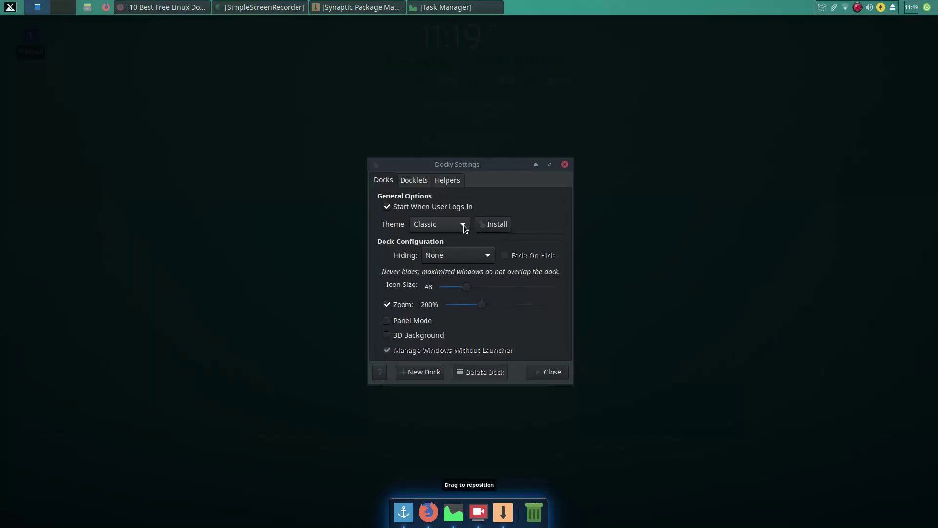
{"action": "left_click", "coordinate": [448, 224]}
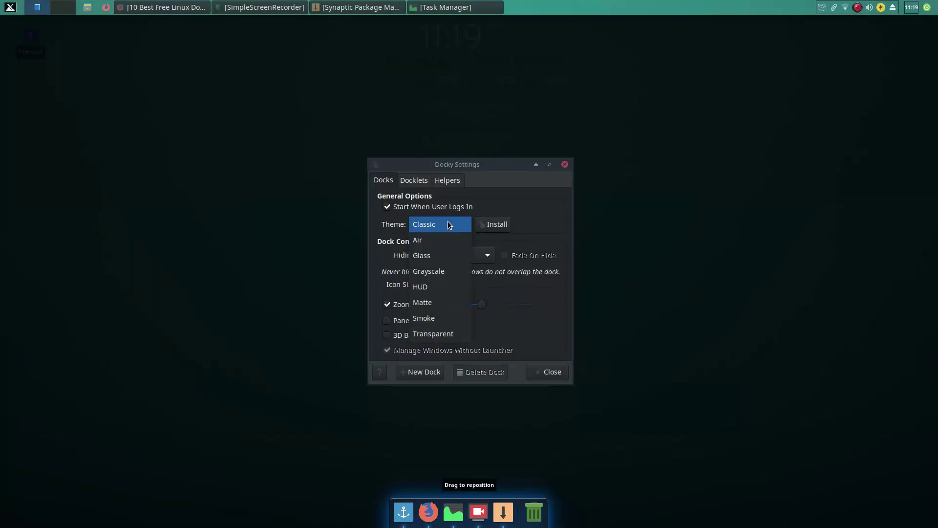
{"action": "key", "text": "Escape"}
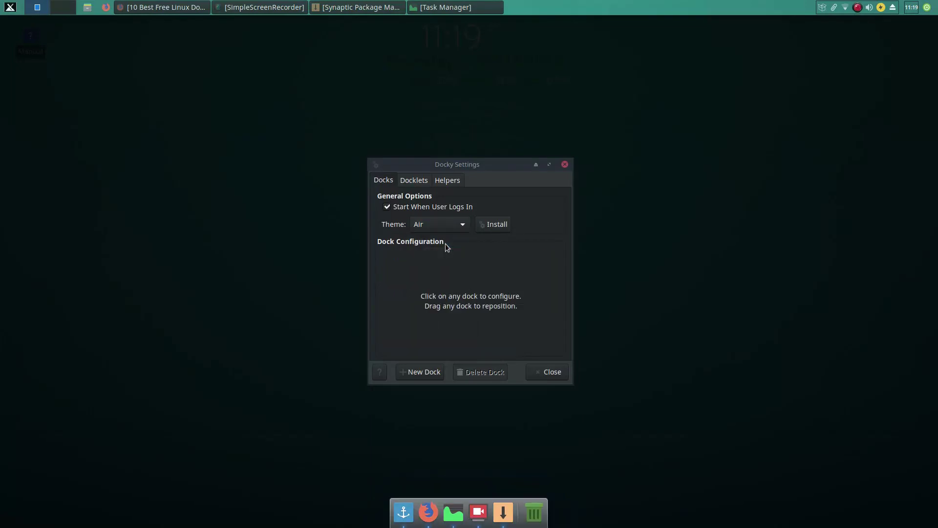
{"action": "left_click", "coordinate": [438, 223]}
{"action": "left_click", "coordinate": [440, 240]}
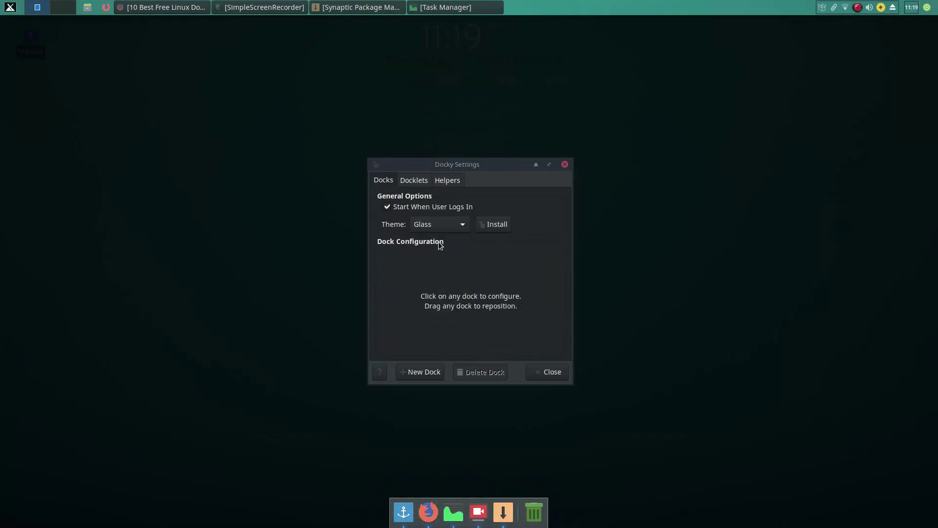
{"action": "left_click", "coordinate": [442, 228]}
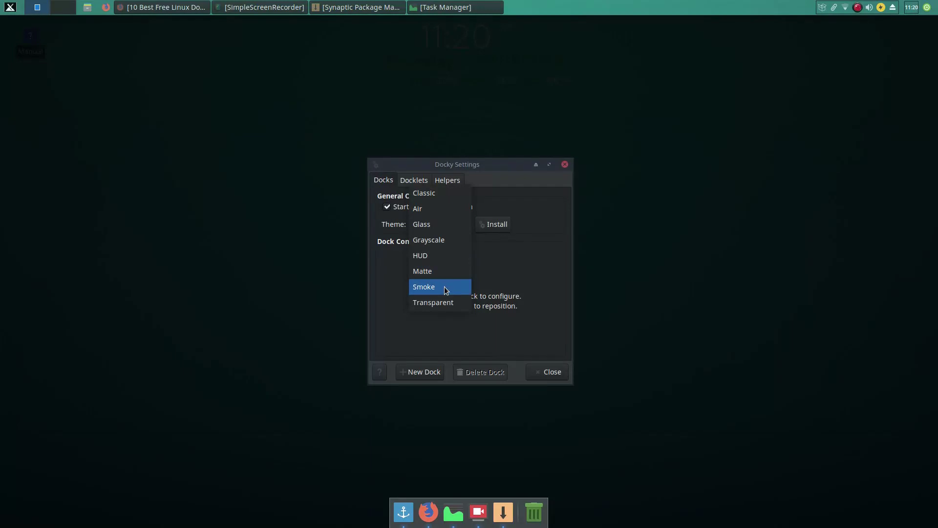
{"action": "key", "text": "Escape"}
{"action": "left_click", "coordinate": [442, 227]}
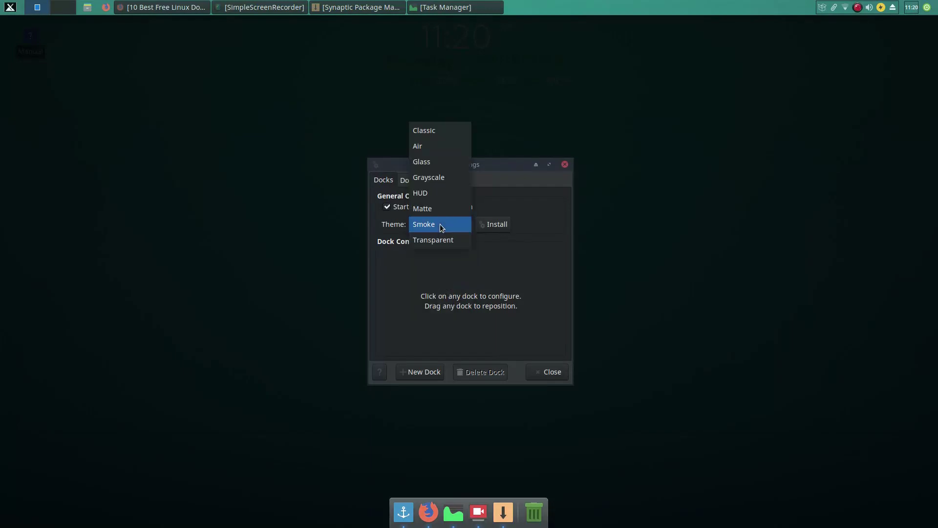
{"action": "left_click", "coordinate": [443, 242]}
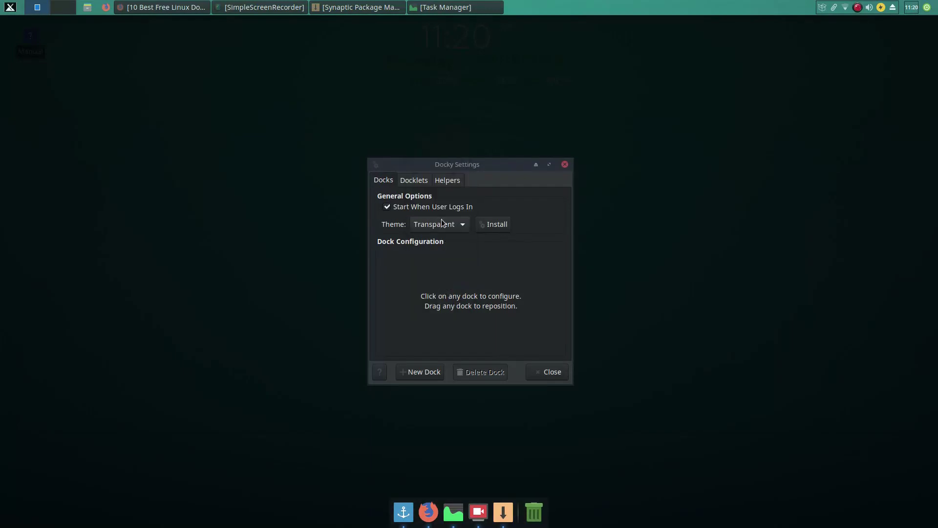
{"action": "left_click", "coordinate": [443, 225]}
{"action": "left_click", "coordinate": [445, 227]}
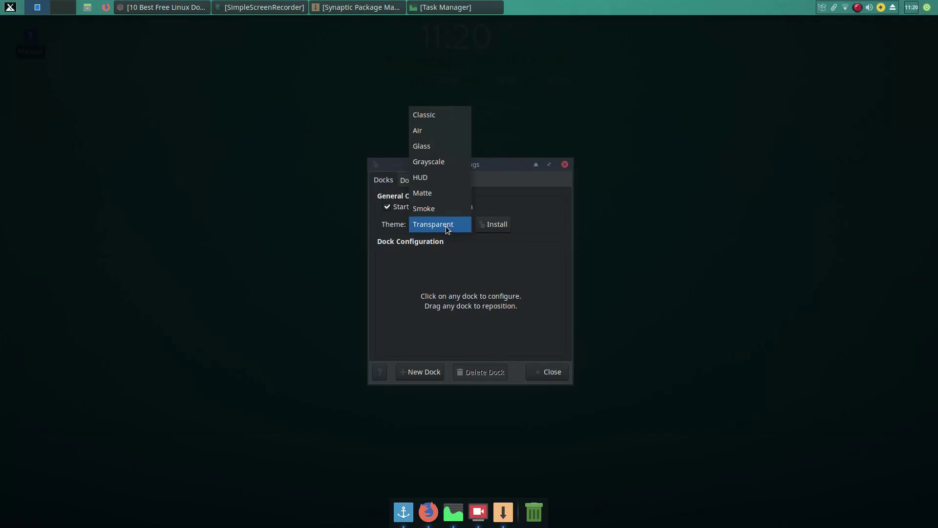
{"action": "left_click", "coordinate": [436, 137]}
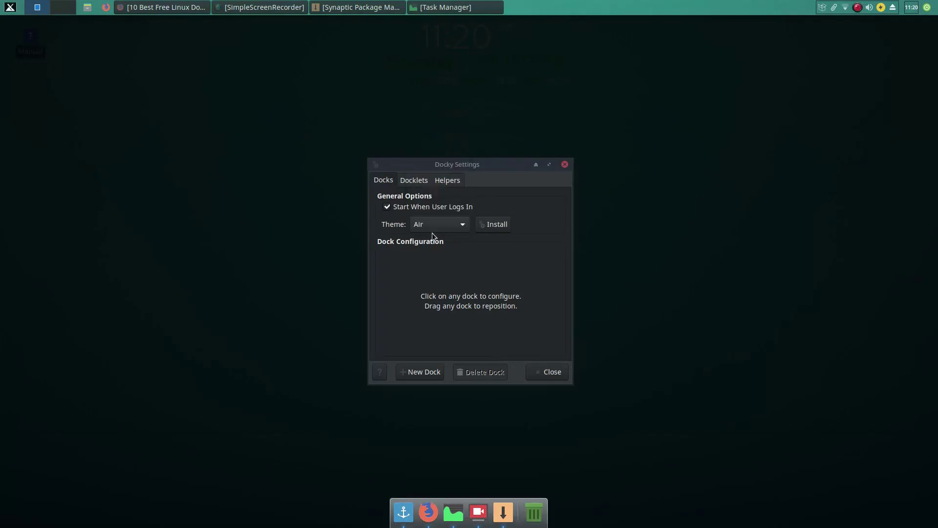
- Set the dock to the Matte theme with icon size 38 and 170% zoom
{"action": "scroll", "coordinate": [436, 227], "scroll_direction": "down", "scroll_amount": 1}
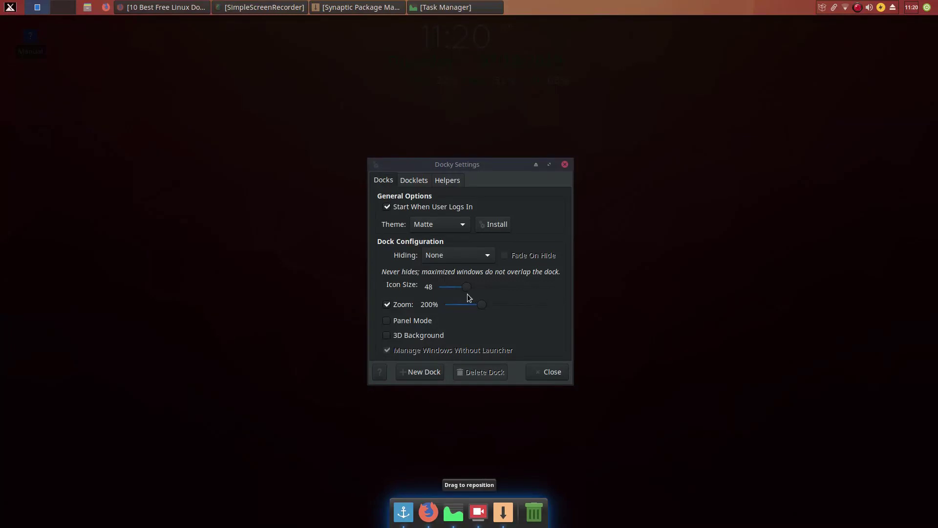
{"action": "left_click_drag", "start_coordinate": [466, 287], "coordinate": [453, 286]}
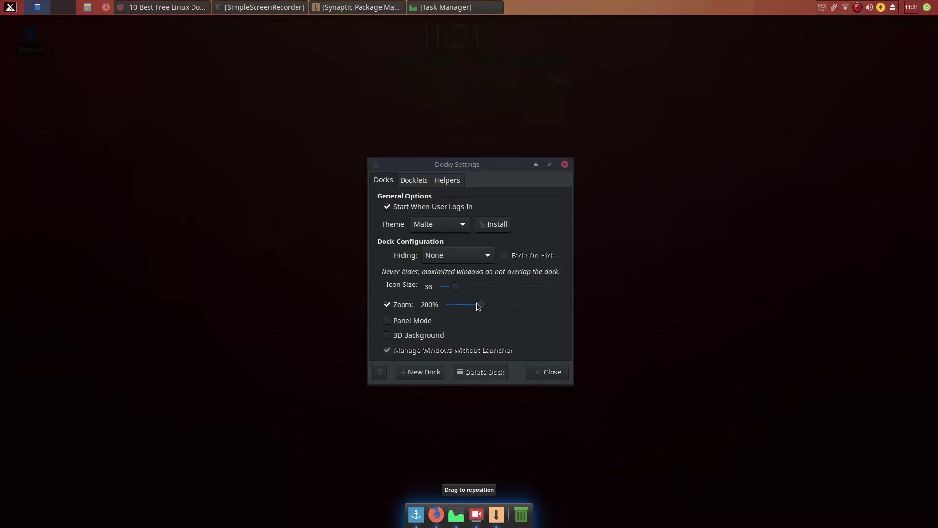
{"action": "scroll", "coordinate": [478, 306], "scroll_direction": "down", "scroll_amount": 1}
{"action": "scroll", "coordinate": [478, 306], "scroll_direction": "down", "scroll_amount": 1}
{"action": "scroll", "coordinate": [474, 307], "scroll_direction": "down", "scroll_amount": 1}
- Try 3D Background and Panel Mode, turn both back off, and close the settings
{"action": "left_click", "coordinate": [386, 335]}
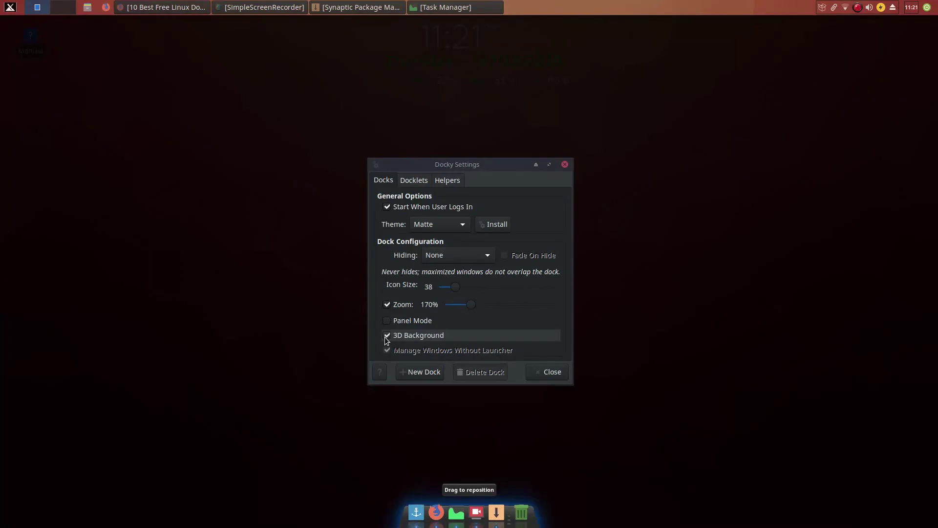
{"action": "left_click", "coordinate": [386, 335]}
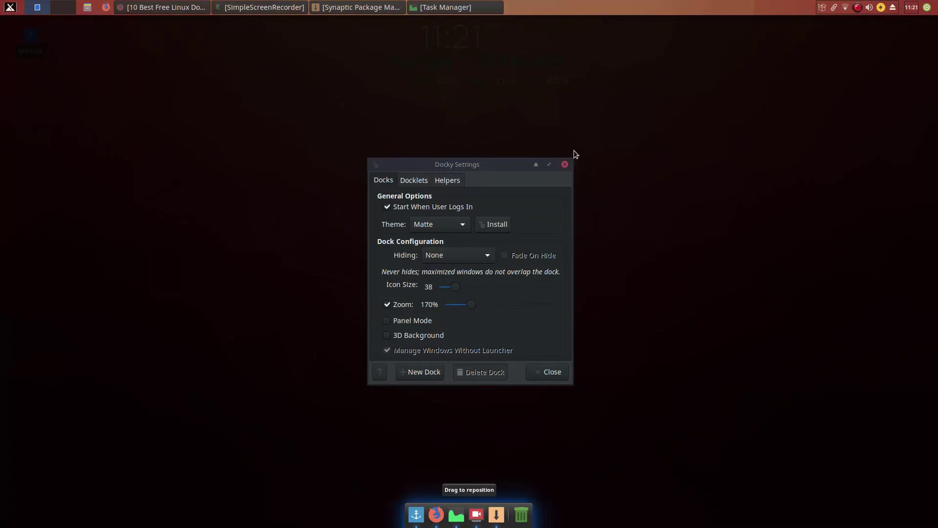
{"action": "left_click", "coordinate": [387, 321]}
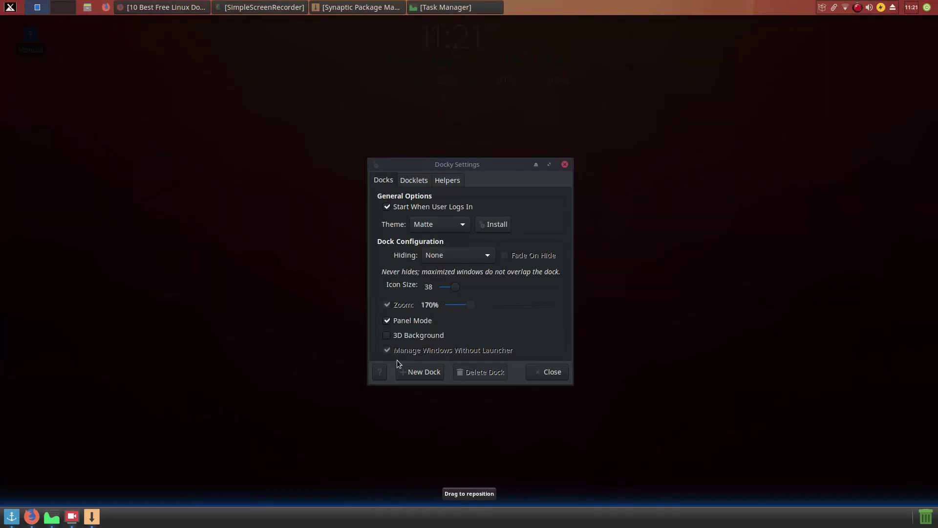
{"action": "left_click", "coordinate": [388, 321]}
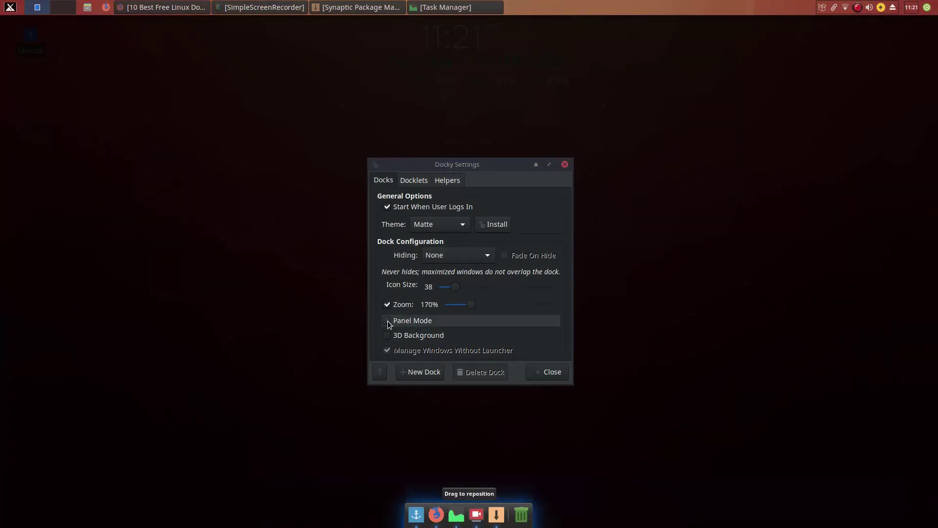
{"action": "left_click", "coordinate": [544, 373]}
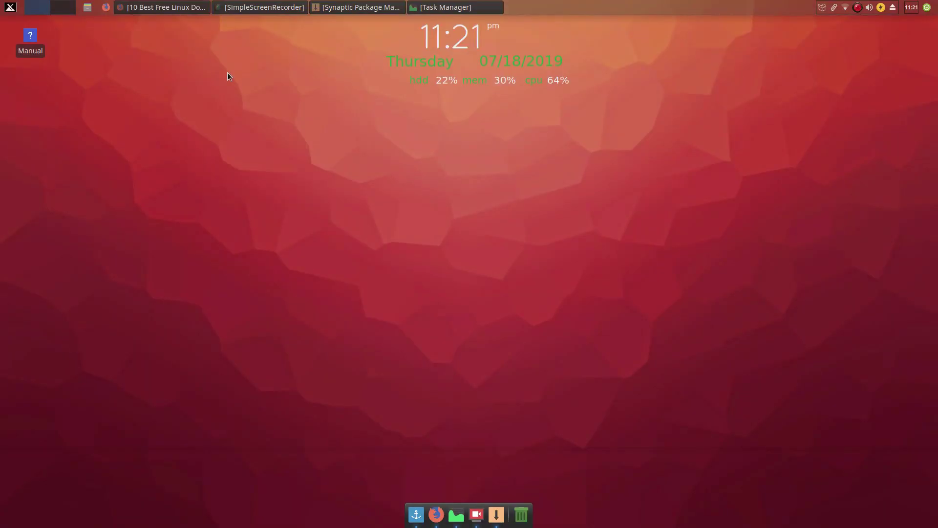